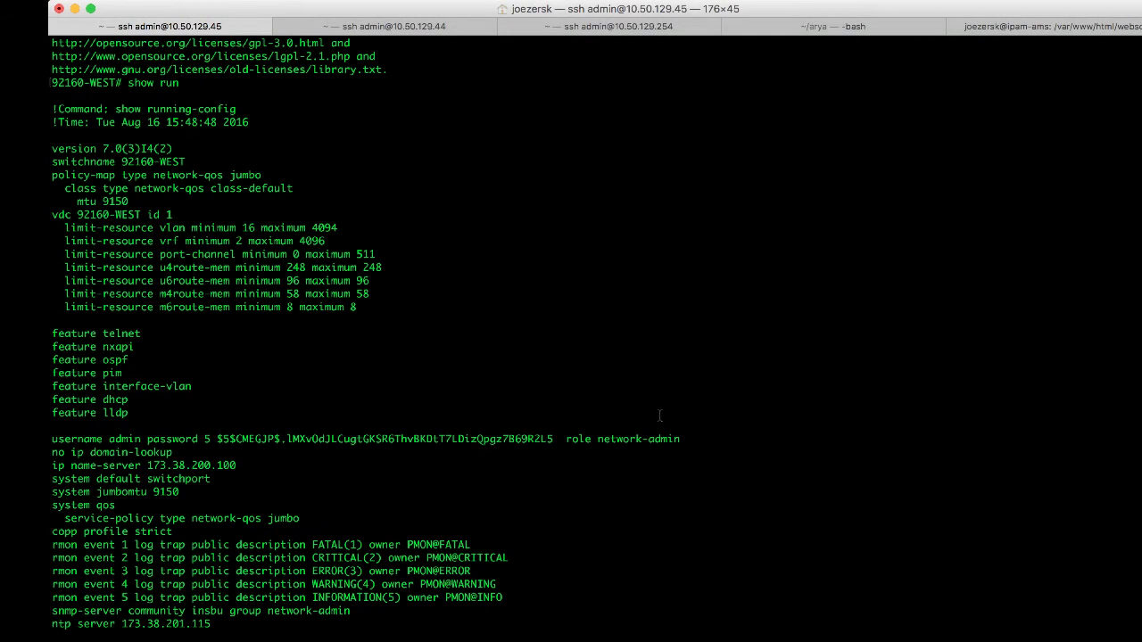
scroll(660, 415, up, 5)
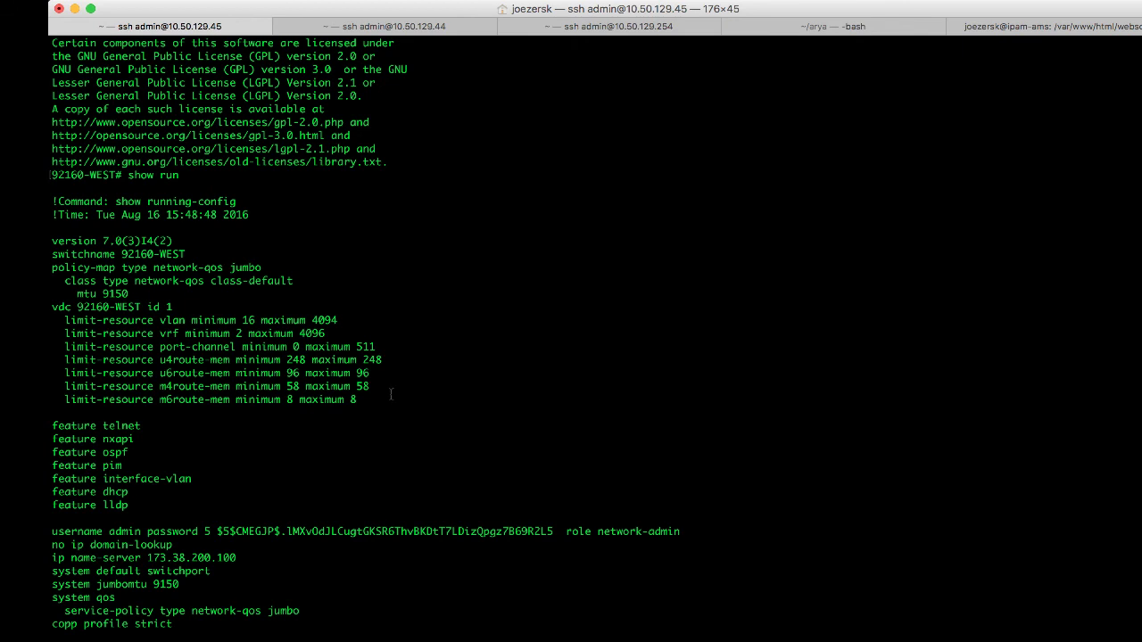
Highlight the enabled feature lines and the system jumbomtu 9150 line in the running config.
scroll(390, 394, down, 2)
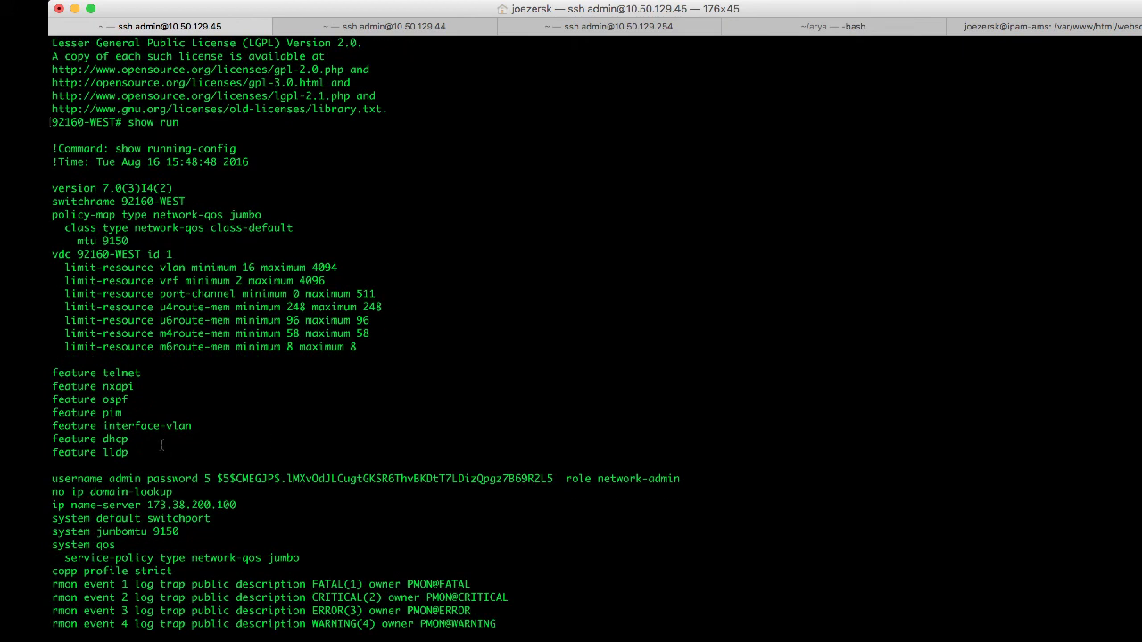
drag(132, 449, 52, 372)
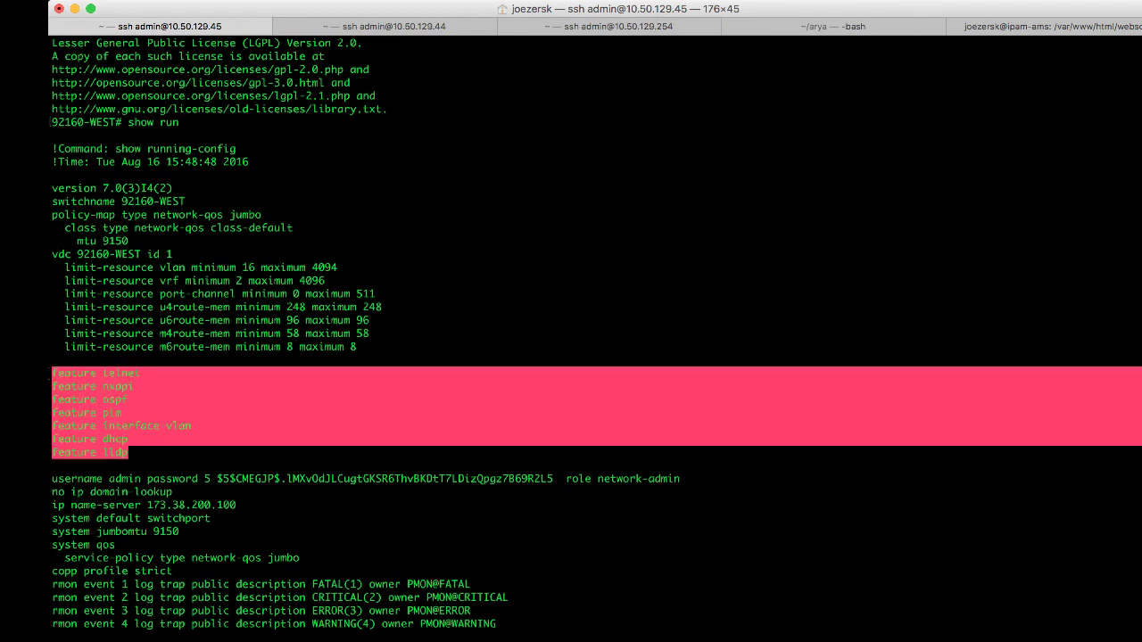
click(149, 410)
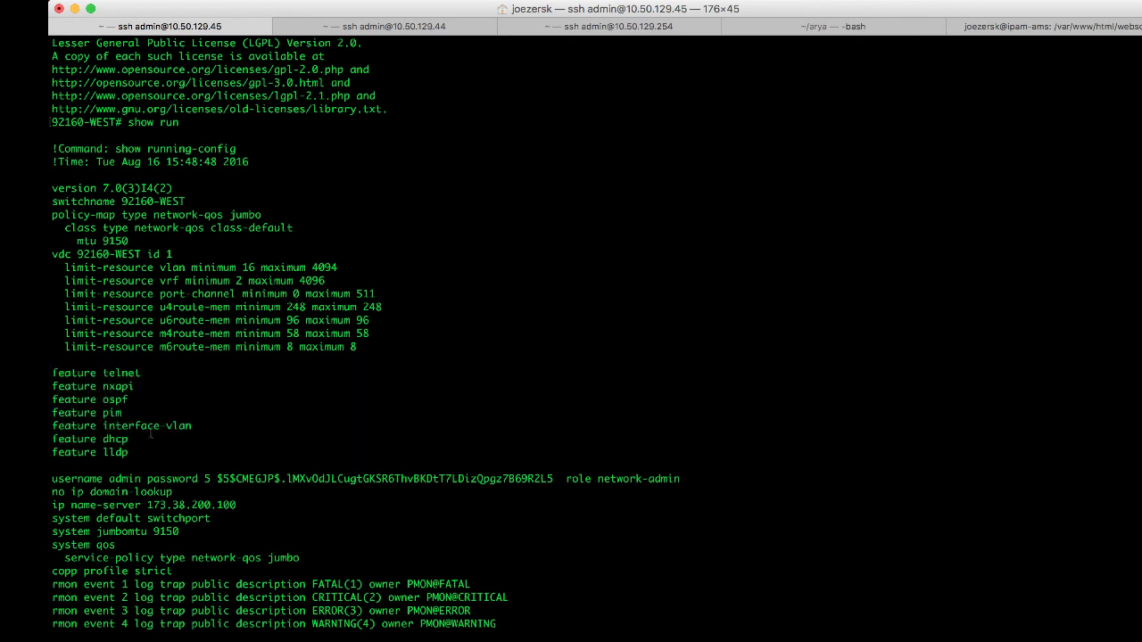
scroll(152, 435, down, 2)
scroll(161, 432, down, 3)
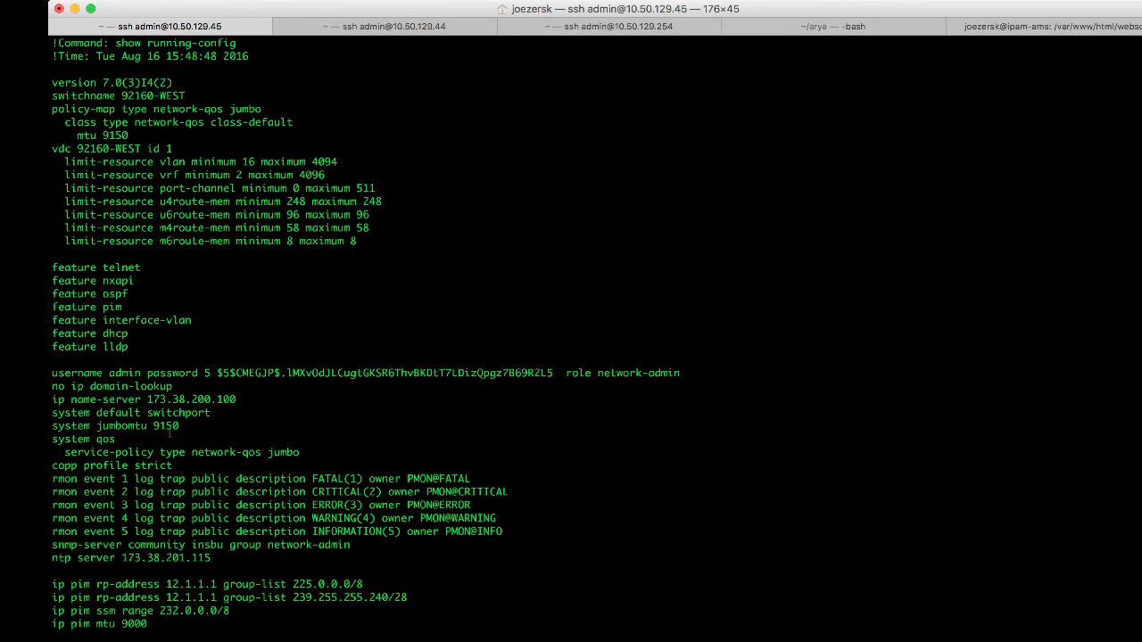
drag(182, 428, 50, 427)
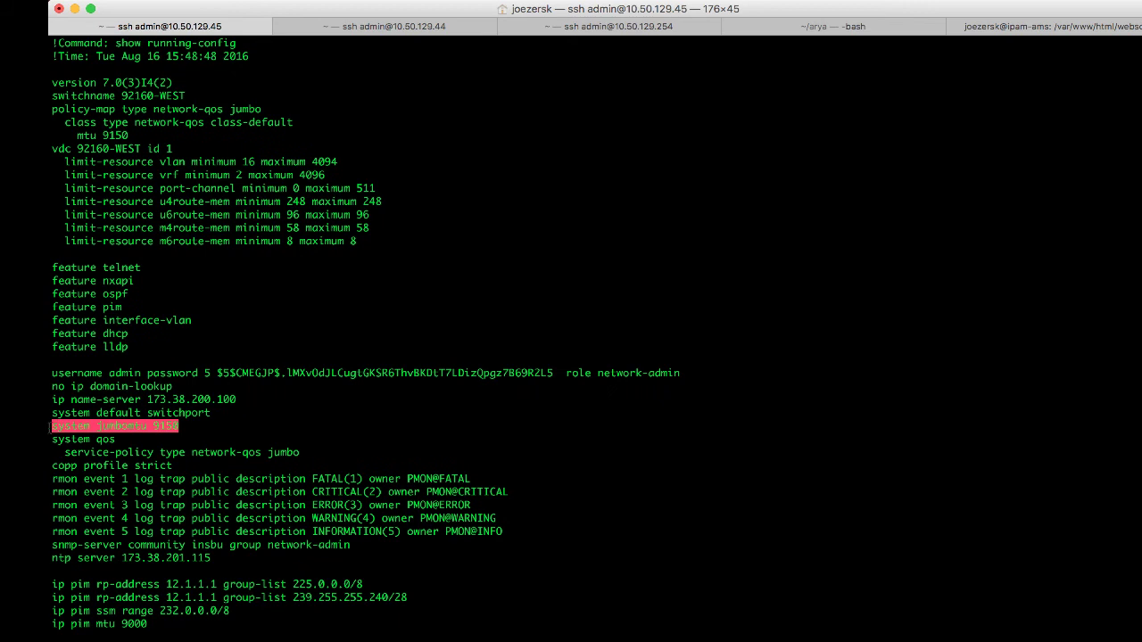
click(216, 427)
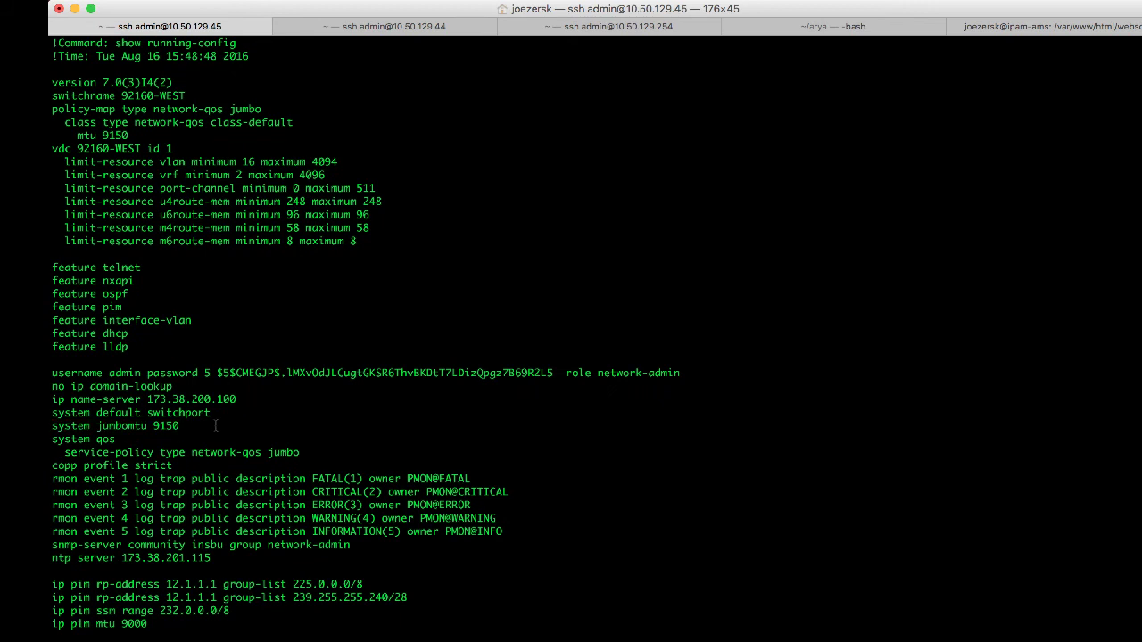
Highlight the PIM MTU 9000 setting and the 225.0.0.0/8 RP group range.
scroll(216, 425, down, 3)
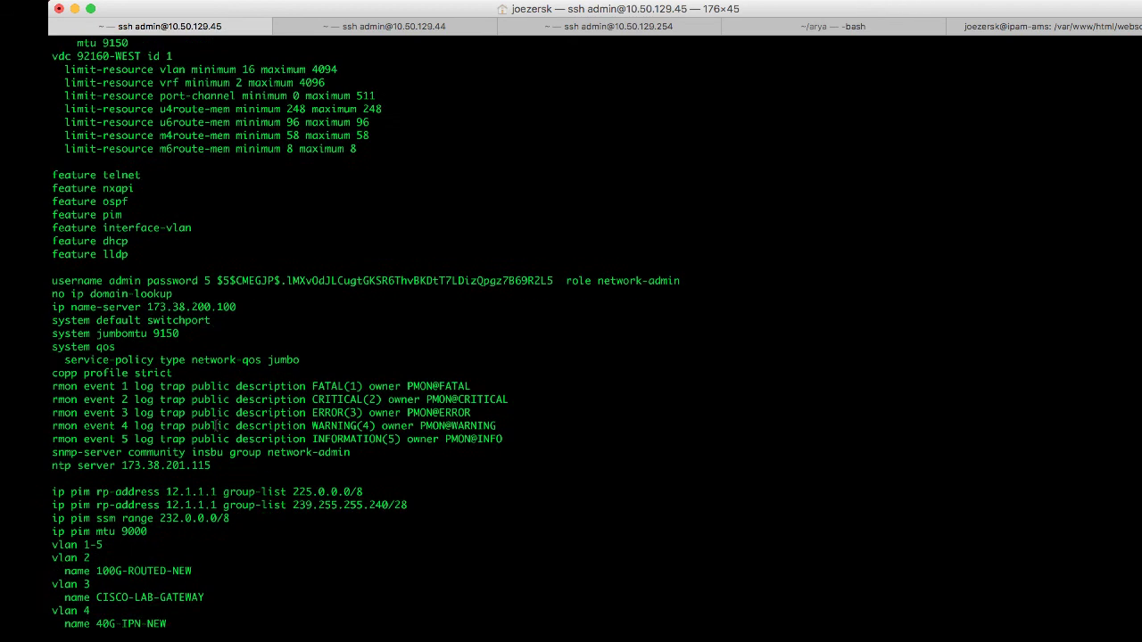
scroll(215, 426, down, 3)
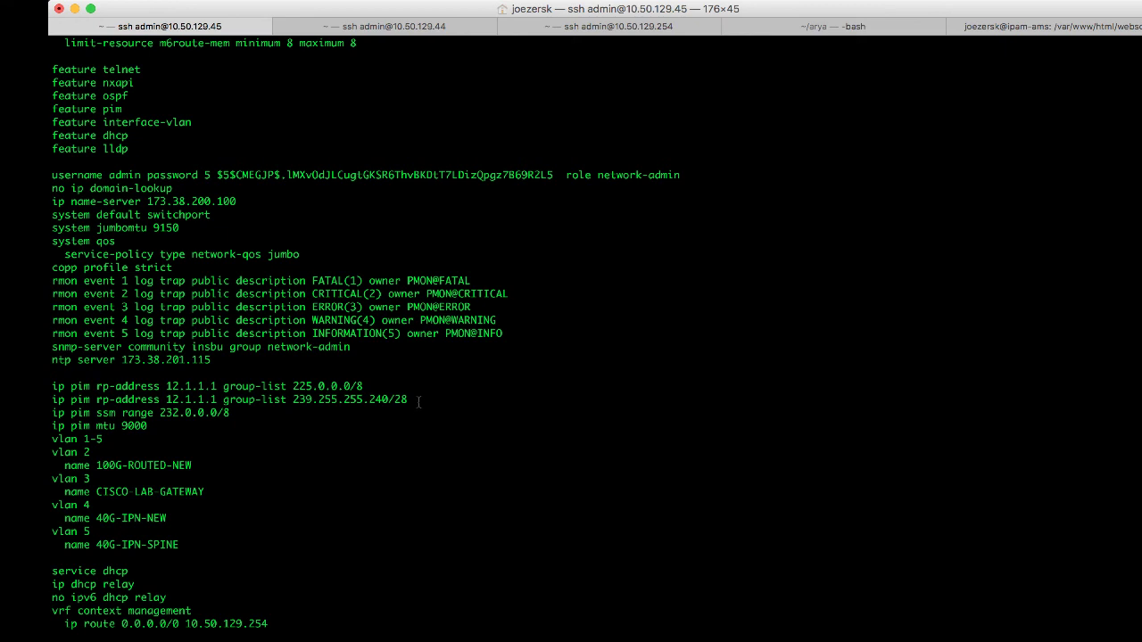
drag(419, 401, 52, 386)
click(145, 449)
drag(148, 426, 76, 426)
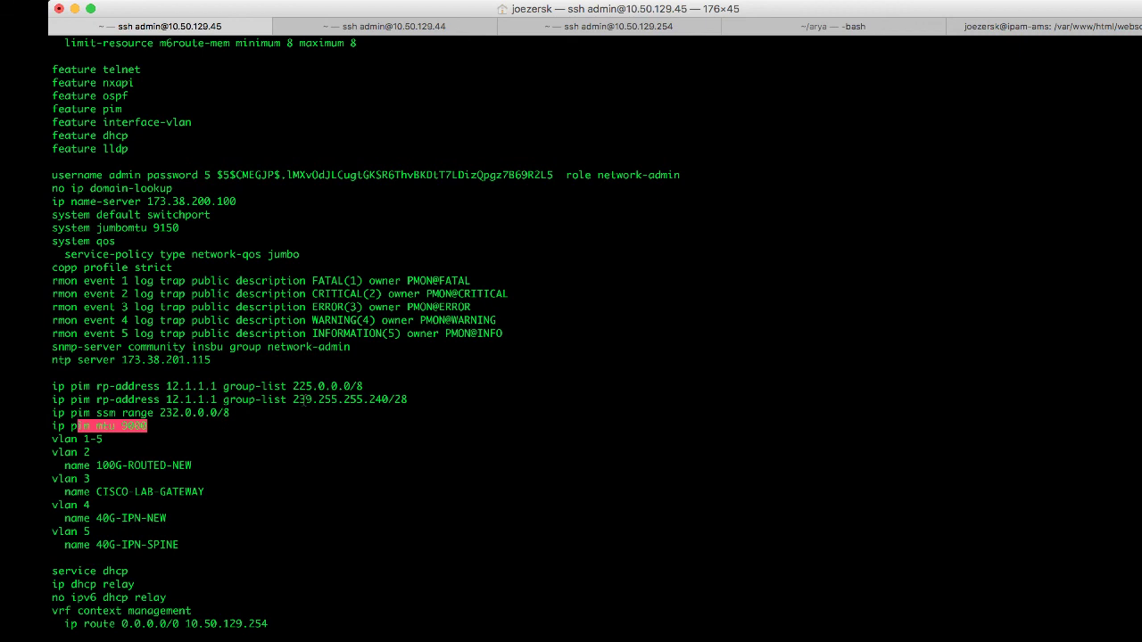
drag(293, 387, 364, 387)
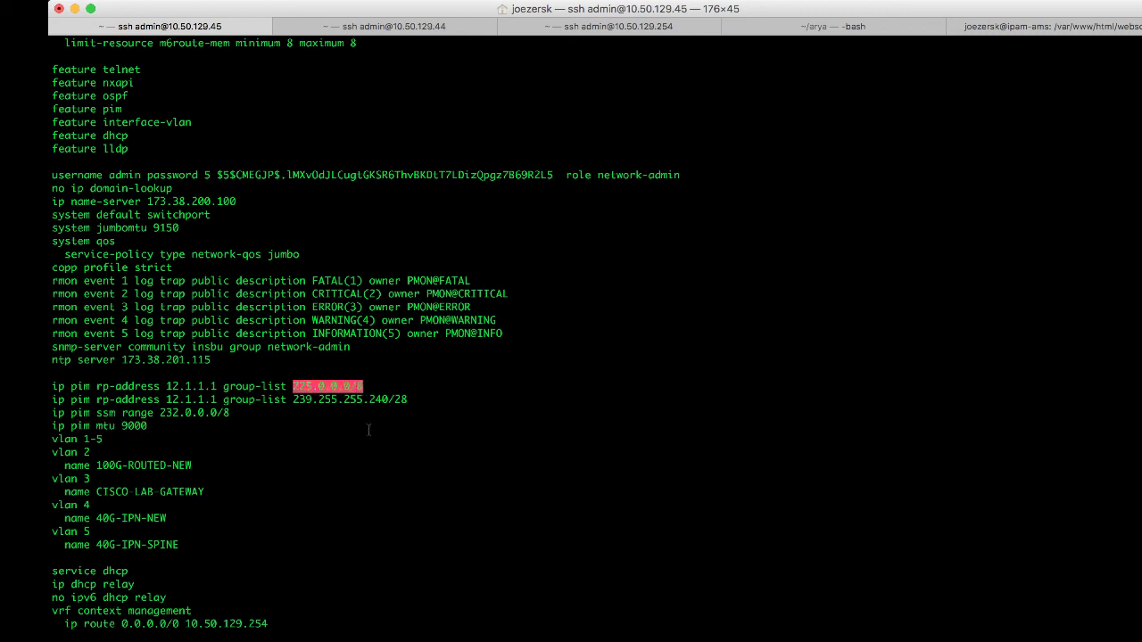
click(384, 480)
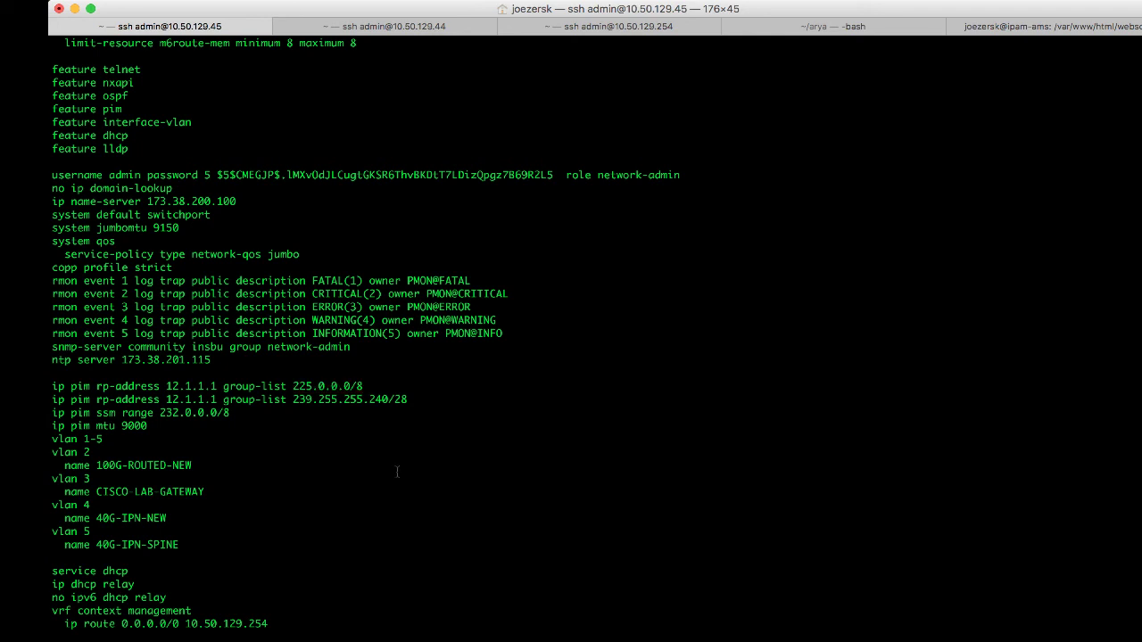
Highlight the ip dhcp relay line in the running config.
scroll(397, 472, down, 3)
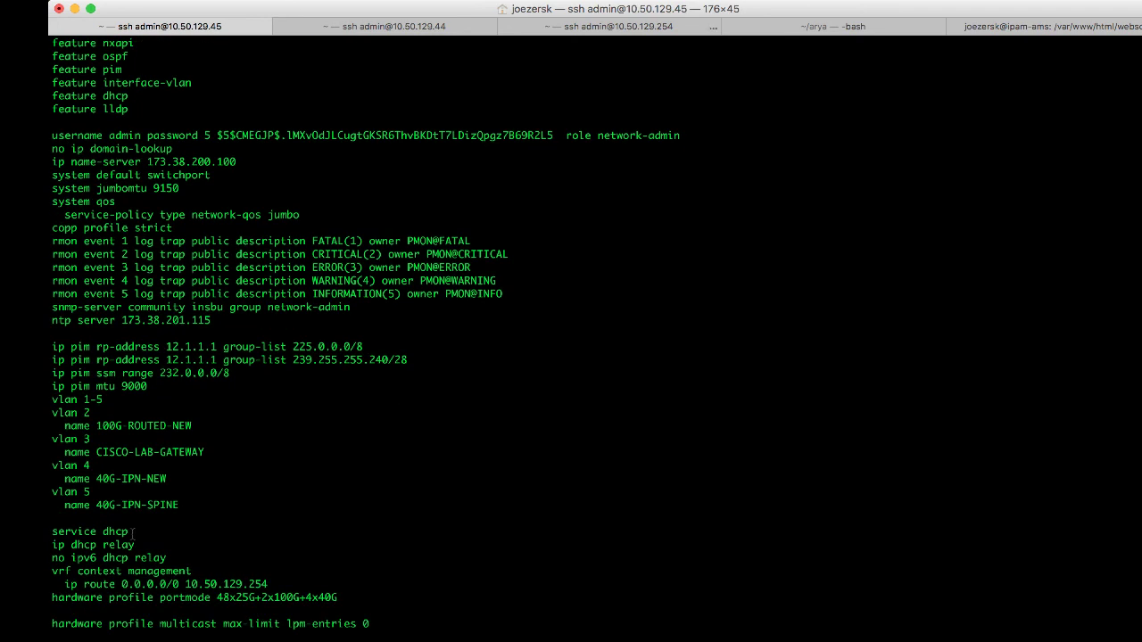
drag(135, 544, 51, 544)
triple_click(54, 544)
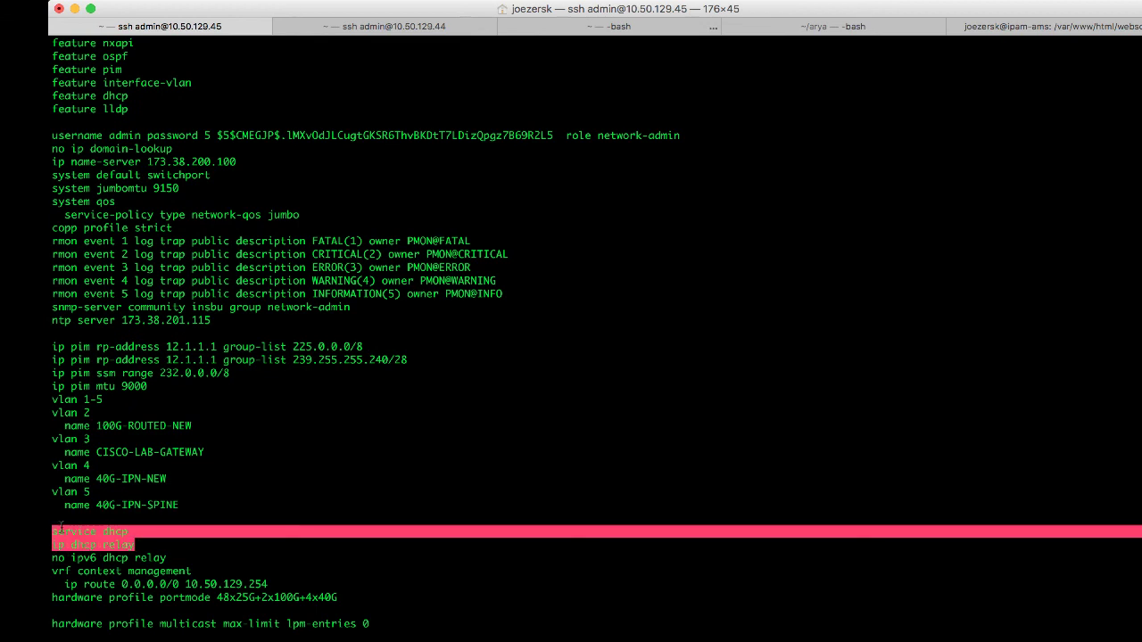
click(196, 542)
Scroll down to the Ethernet1/49 and Ethernet1/49.4 interface blocks and highlight them.
scroll(276, 542, down, 4)
scroll(294, 530, down, 1)
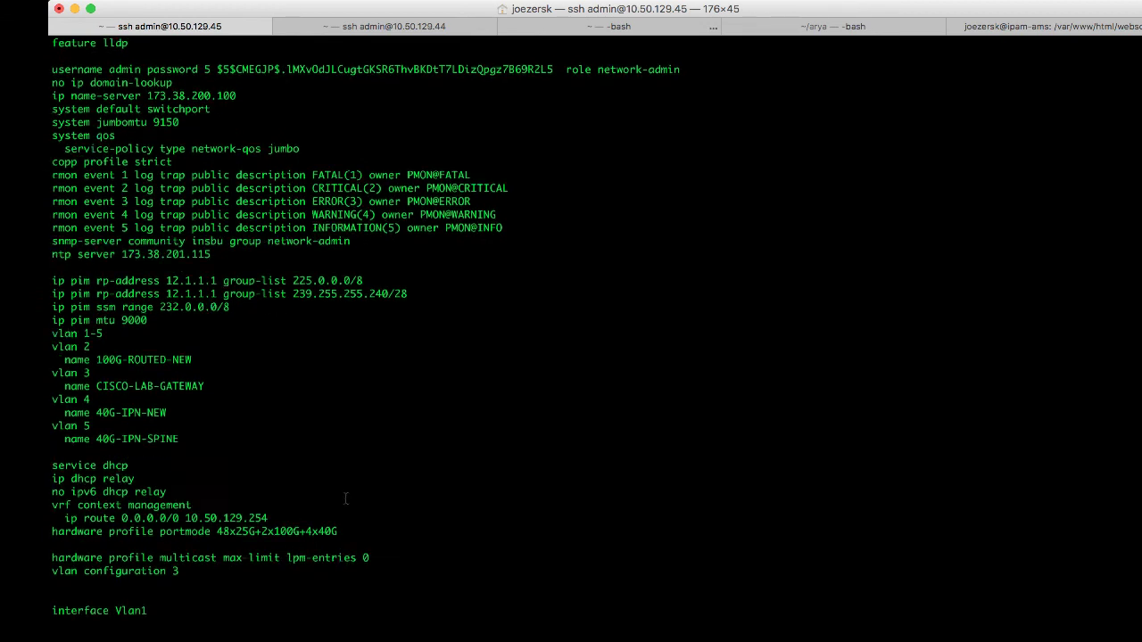
scroll(345, 499, down, 6)
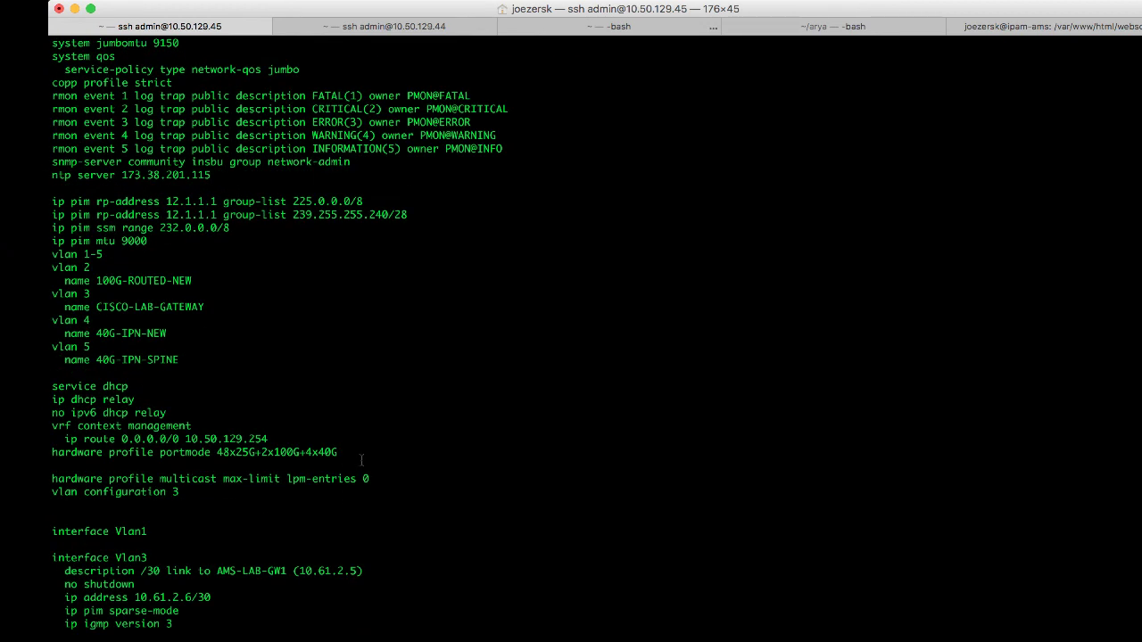
scroll(366, 457, down, 5)
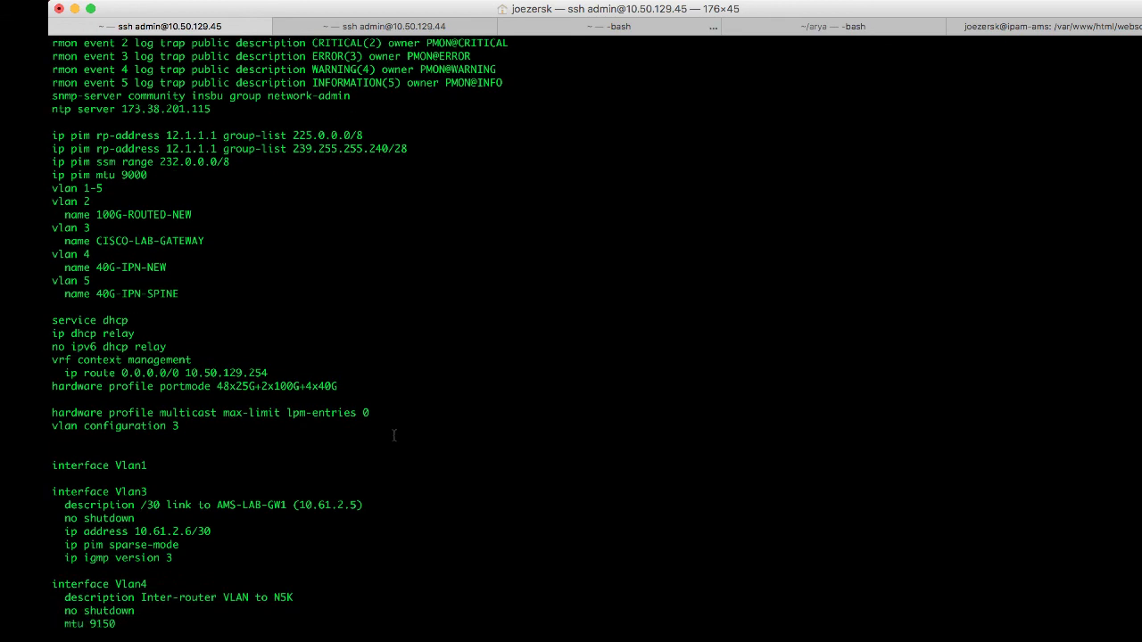
scroll(380, 451, down, 7)
scroll(394, 436, down, 5)
scroll(394, 435, down, 15)
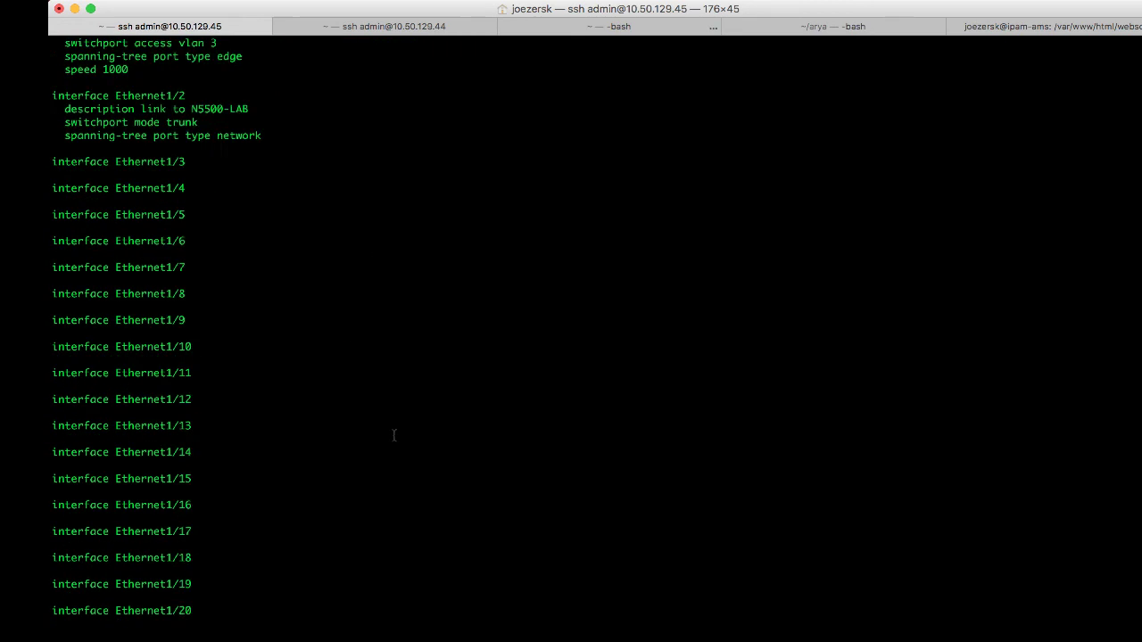
scroll(393, 435, down, 13)
scroll(394, 435, down, 9)
scroll(394, 435, down, 13)
scroll(394, 435, down, 3)
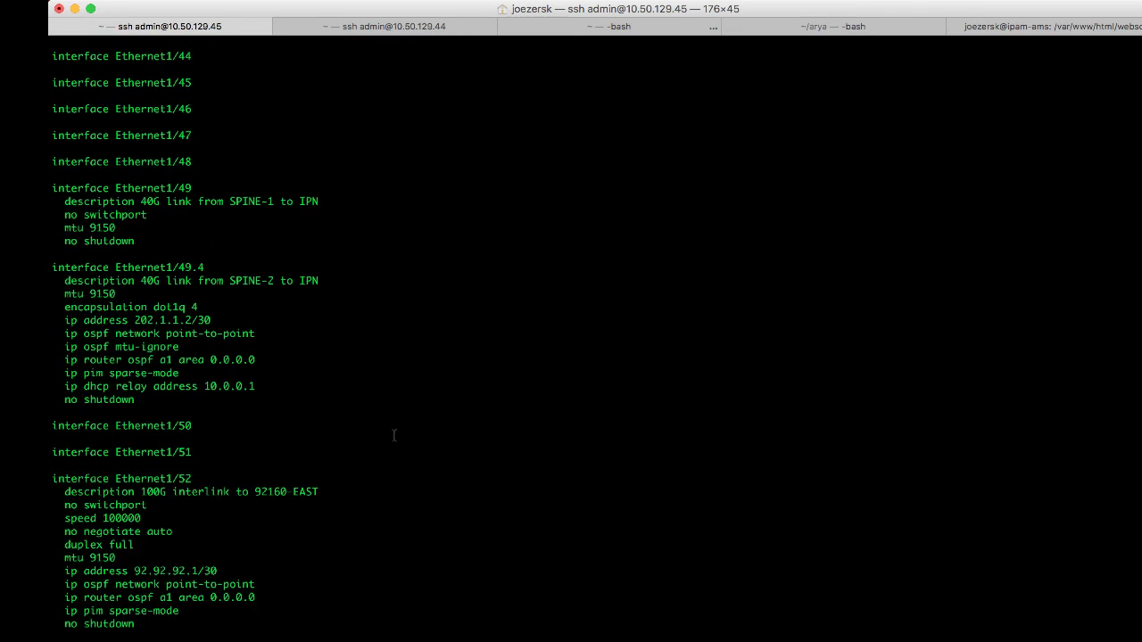
scroll(388, 431, down, 1)
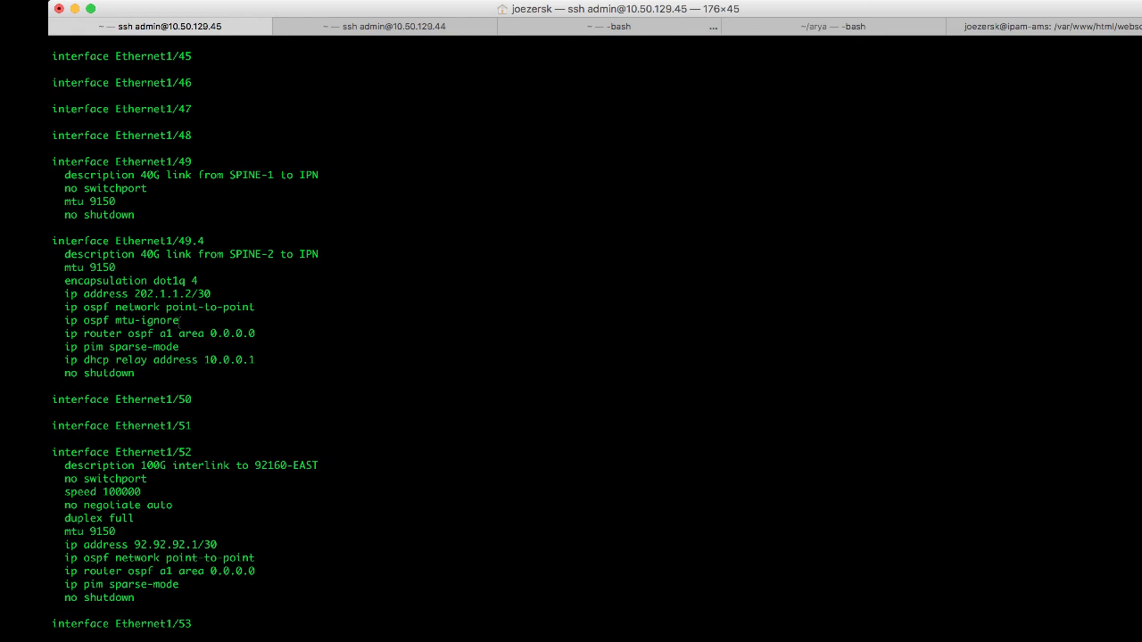
drag(155, 375, 54, 161)
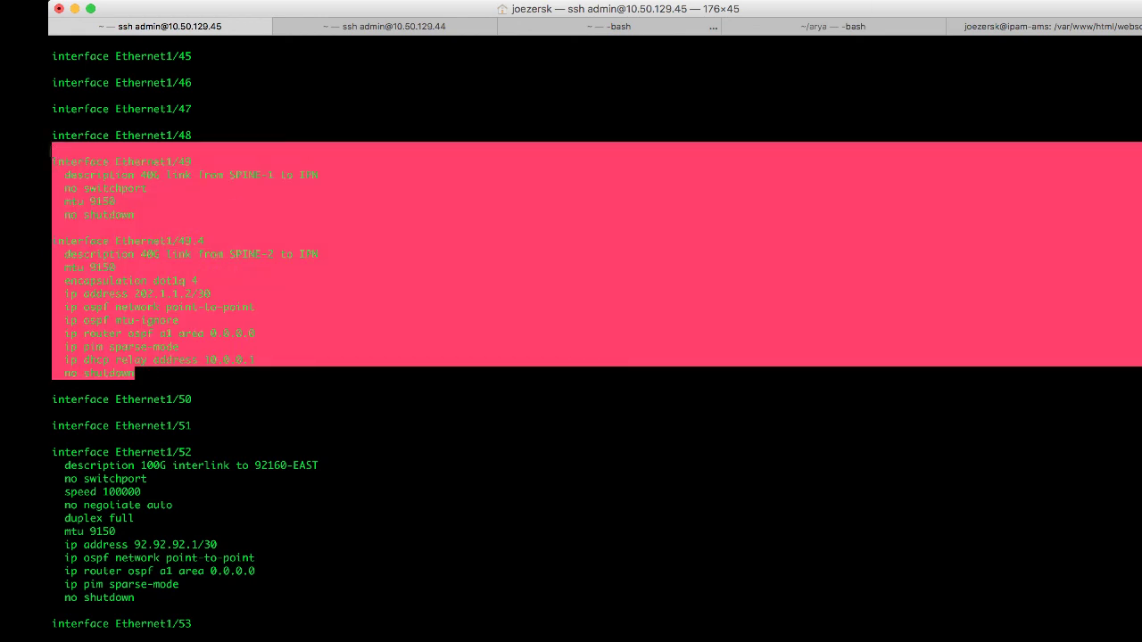
click(132, 208)
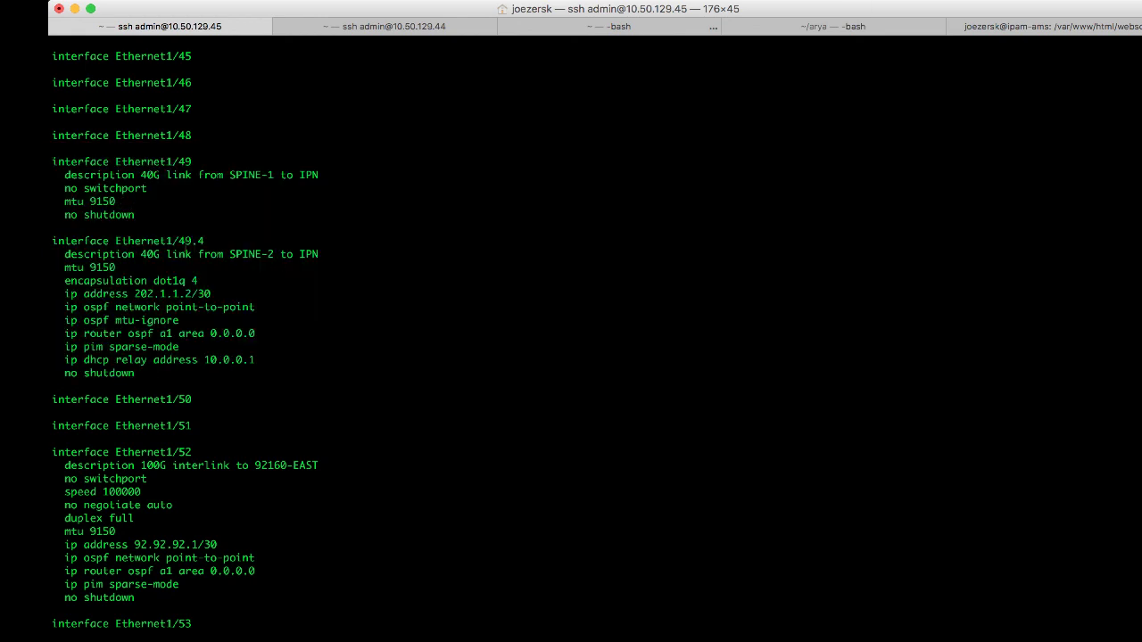
Highlight the mtu 9150 lines and the encapsulation dot1q 4 setting.
drag(116, 202, 64, 202)
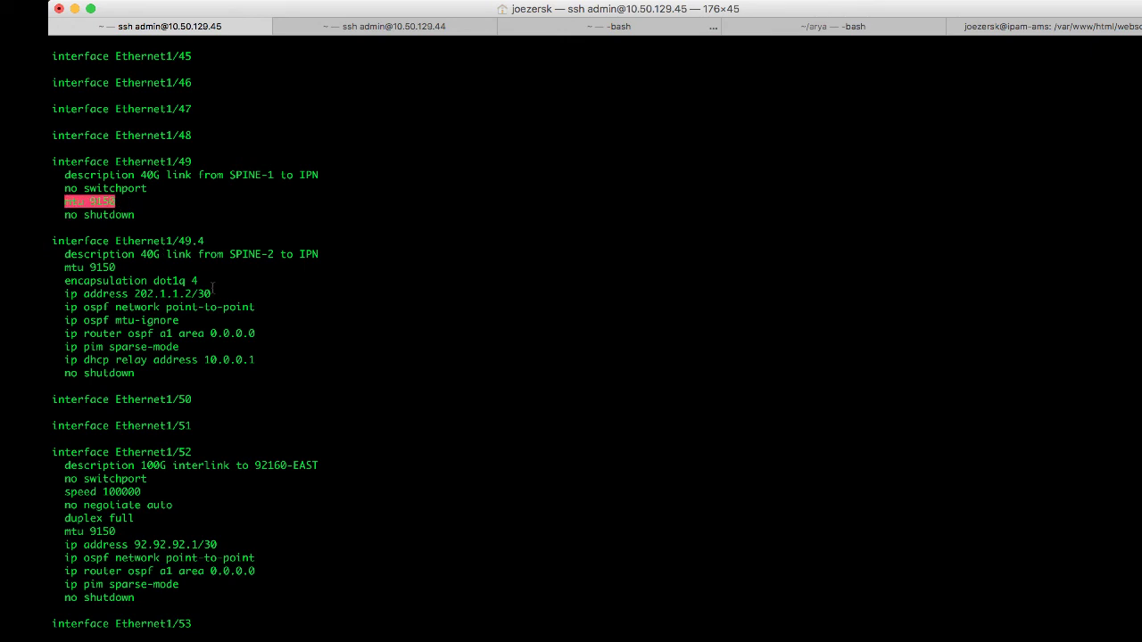
mouse_move(210, 294)
mouse_down()
mouse_move(139, 293)
mouse_move(80, 267)
mouse_up()
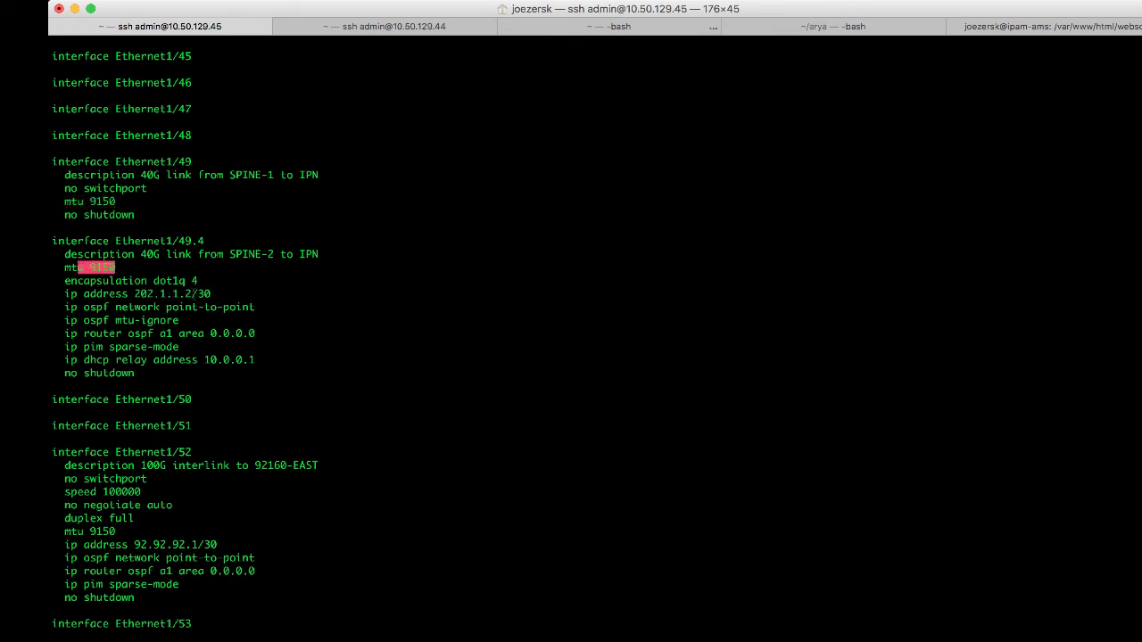
drag(198, 280, 65, 281)
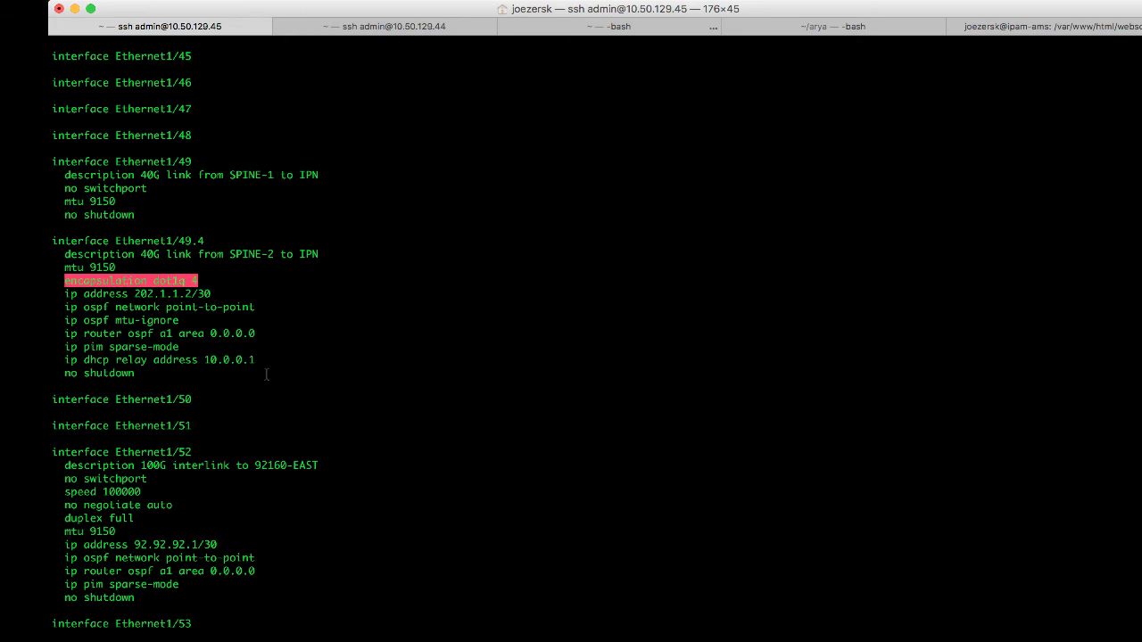
Scroll past loopback99, static routes and both OSPF processes to the 92160-WEST# prompt.
scroll(265, 375, down, 1)
scroll(266, 374, down, 3)
scroll(266, 375, down, 3)
scroll(266, 375, down, 1)
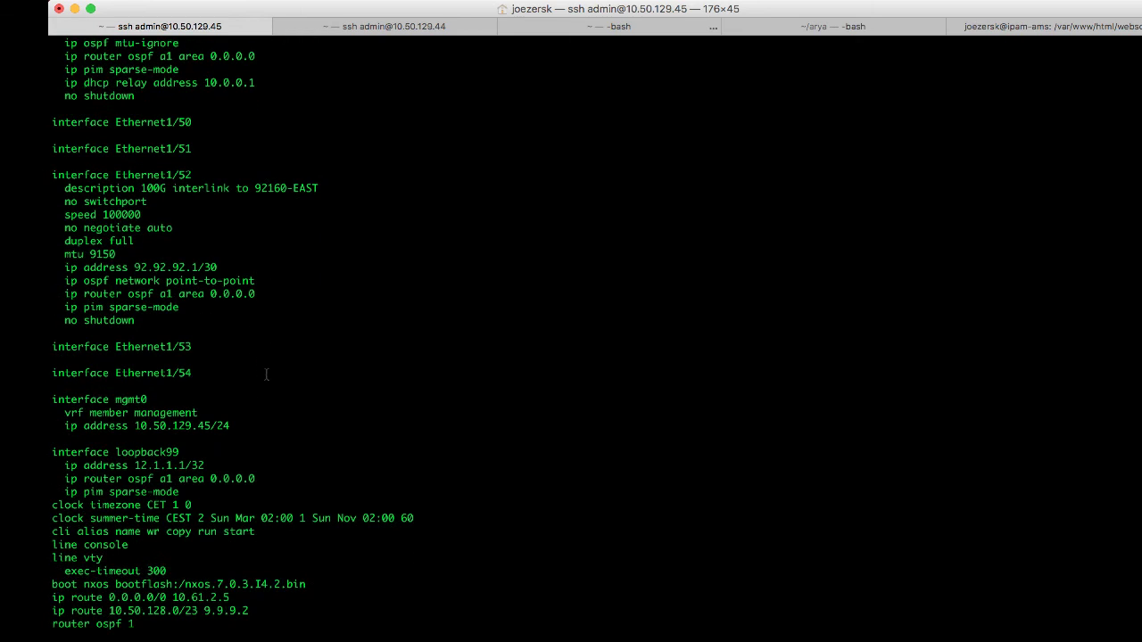
scroll(266, 374, down, 2)
scroll(266, 375, down, 1)
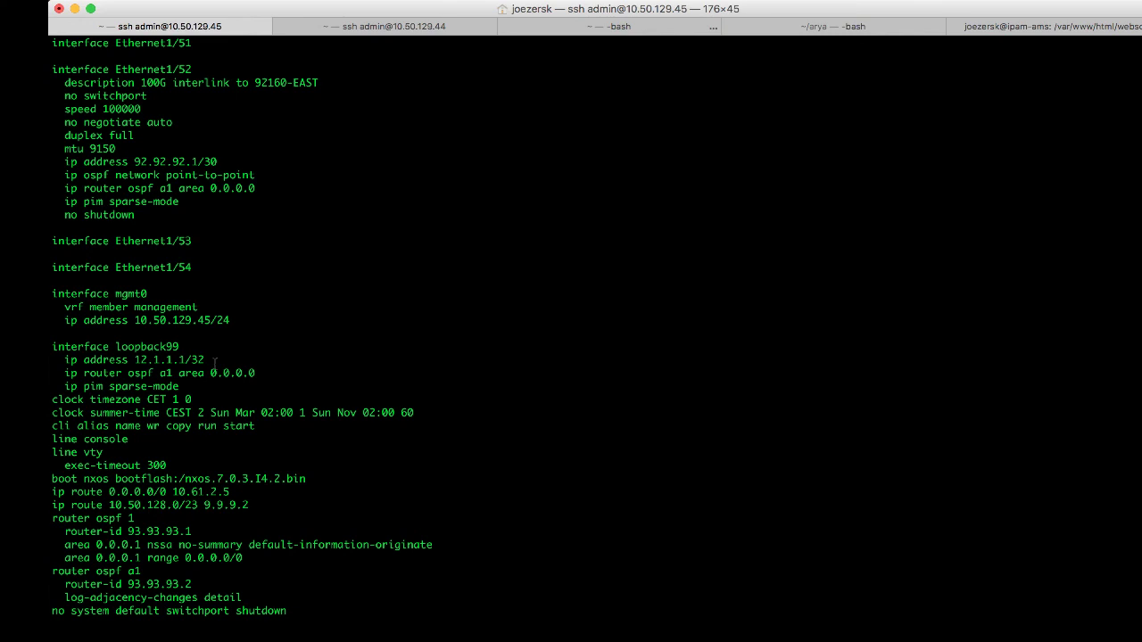
scroll(214, 362, down, 1)
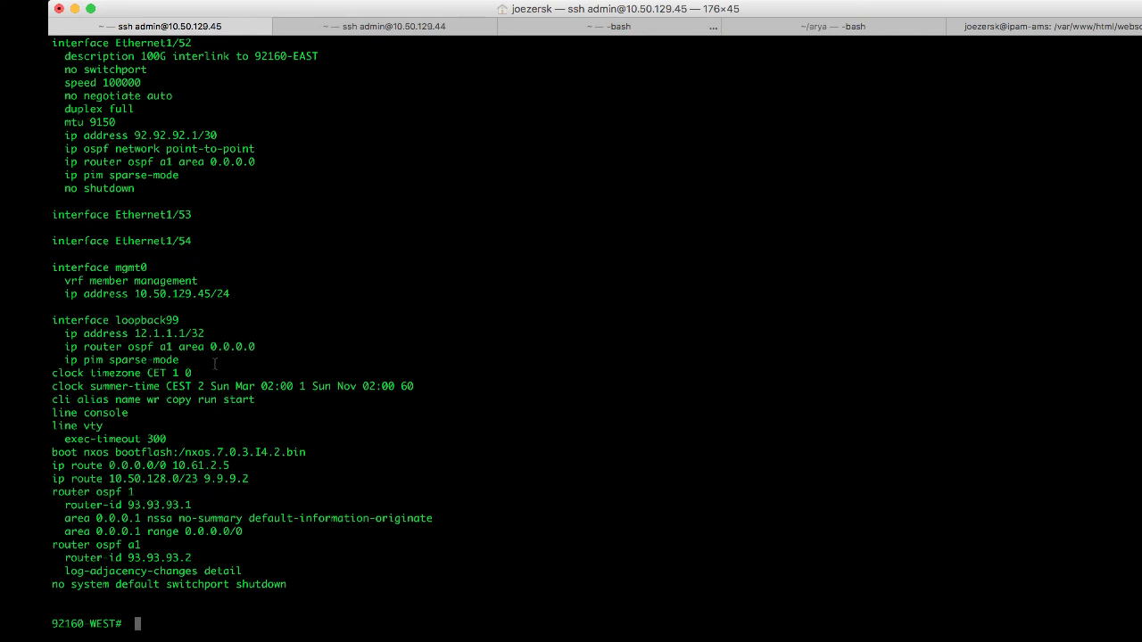